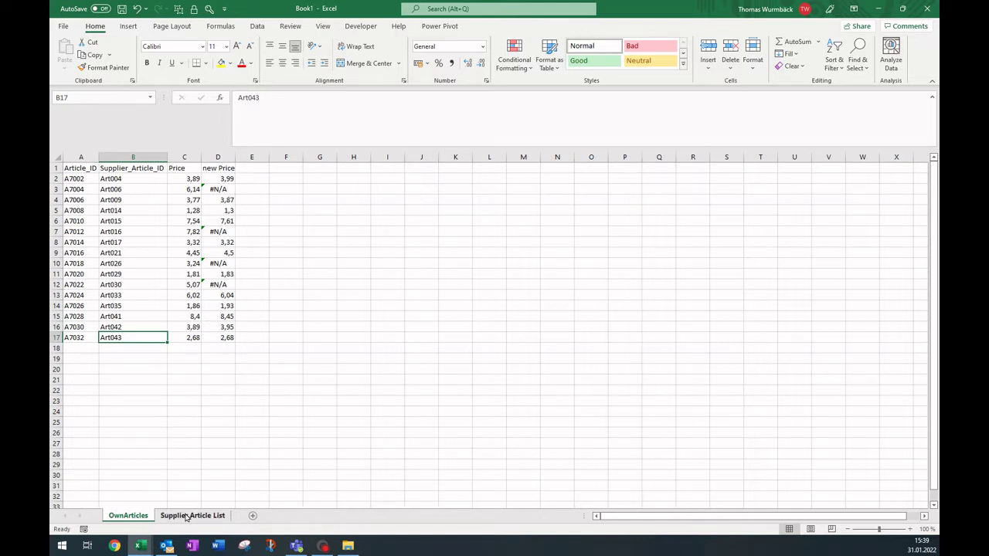
Step: Check the Art006 row and its old and new prices on the Supplier Article List sheet
left_click(186, 516)
scroll(123, 333, "up", 20)
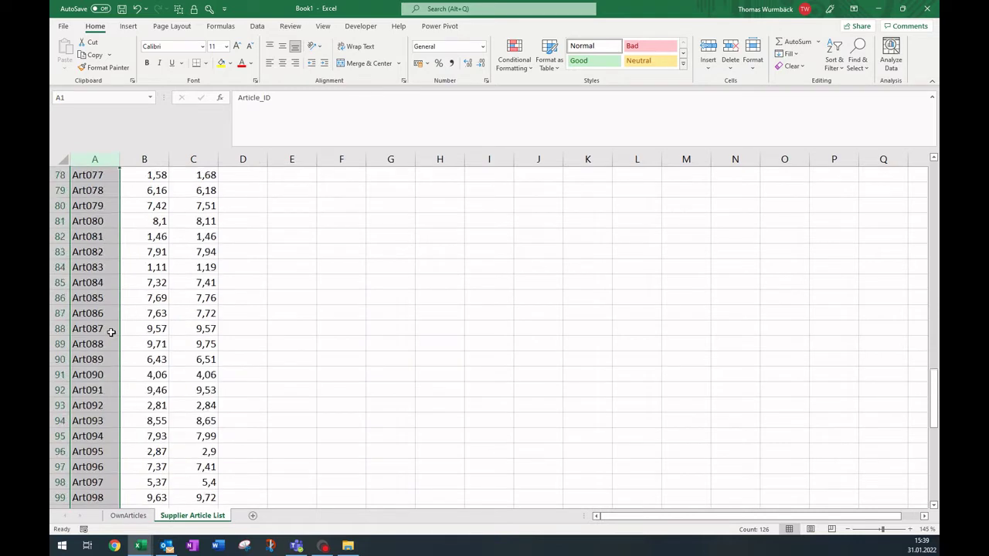
scroll(111, 333, "up", 14)
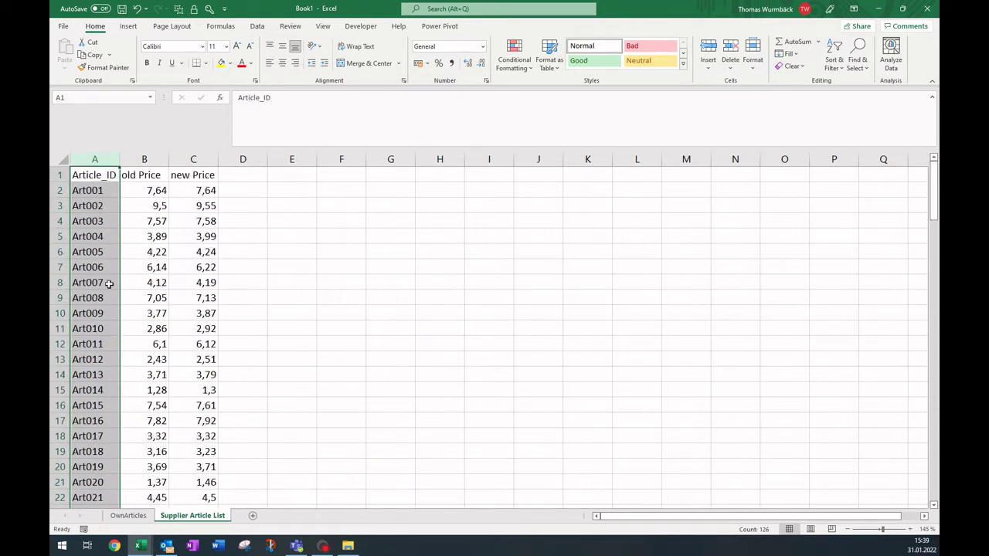
left_click(88, 267)
left_click_drag(138, 269, 203, 267)
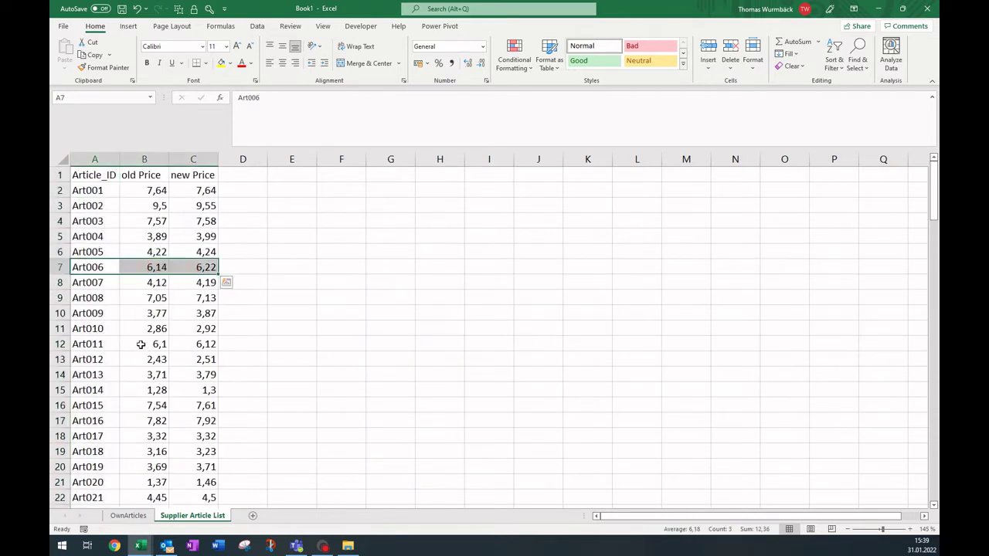
left_click(128, 516)
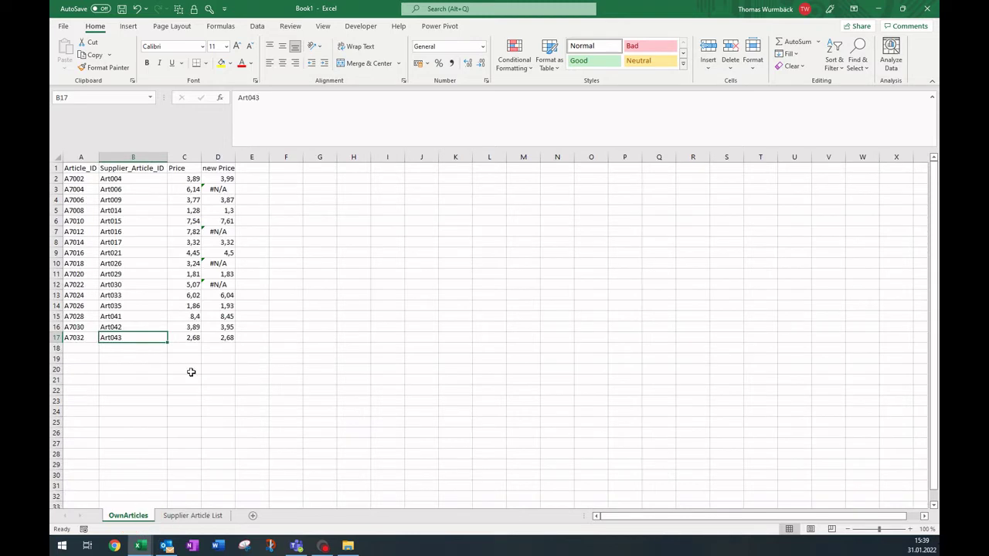
Step: Remove the trailing space after Art006 in B3 so its new Price shows 6,22
double_click(148, 188)
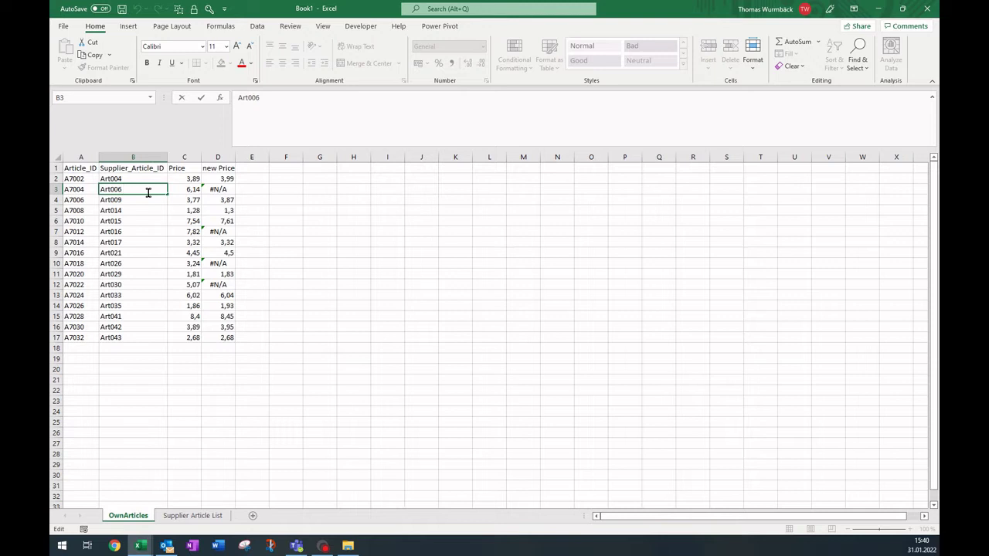
key("Return")
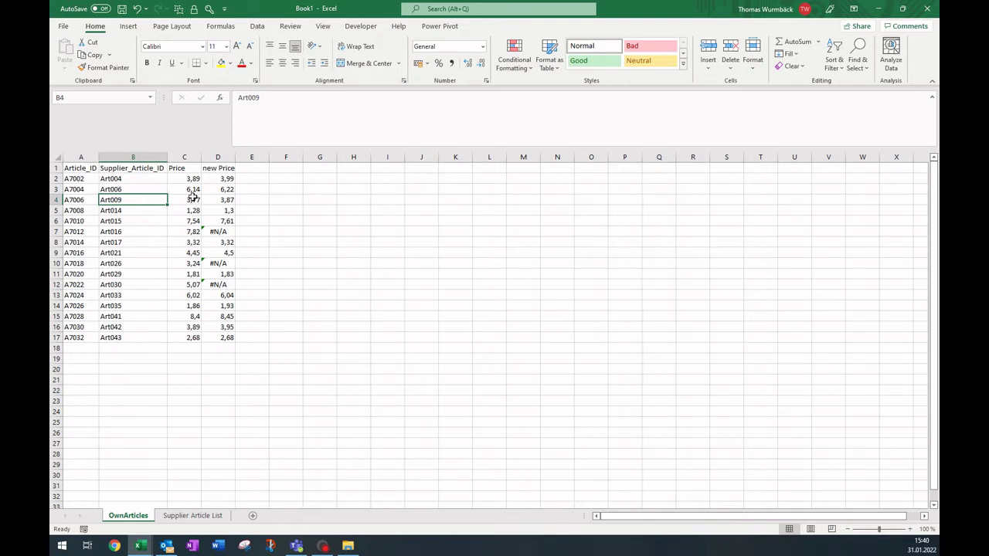
left_click(257, 178)
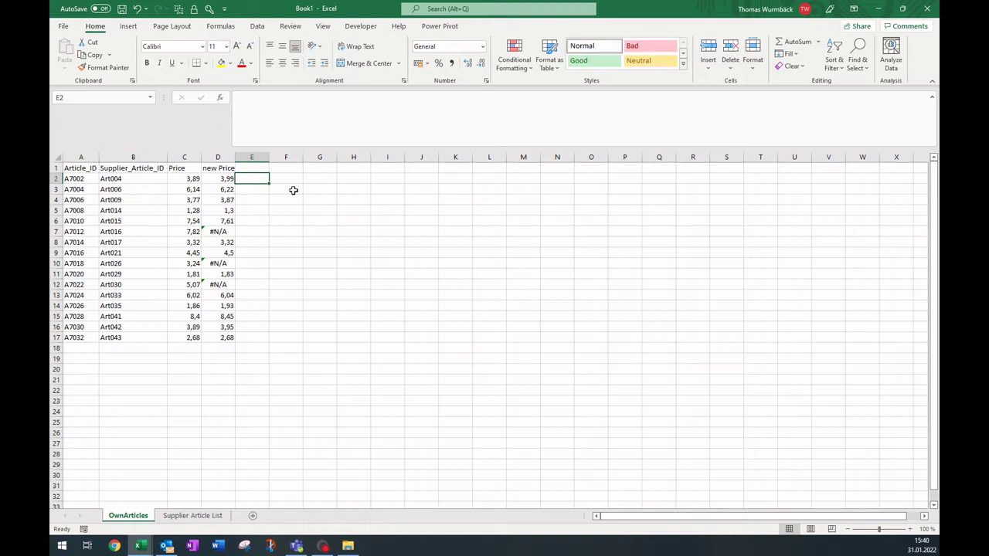
Step: Enter =TRIM(B2) in E2 and fill it down to row 17
type("=tri")
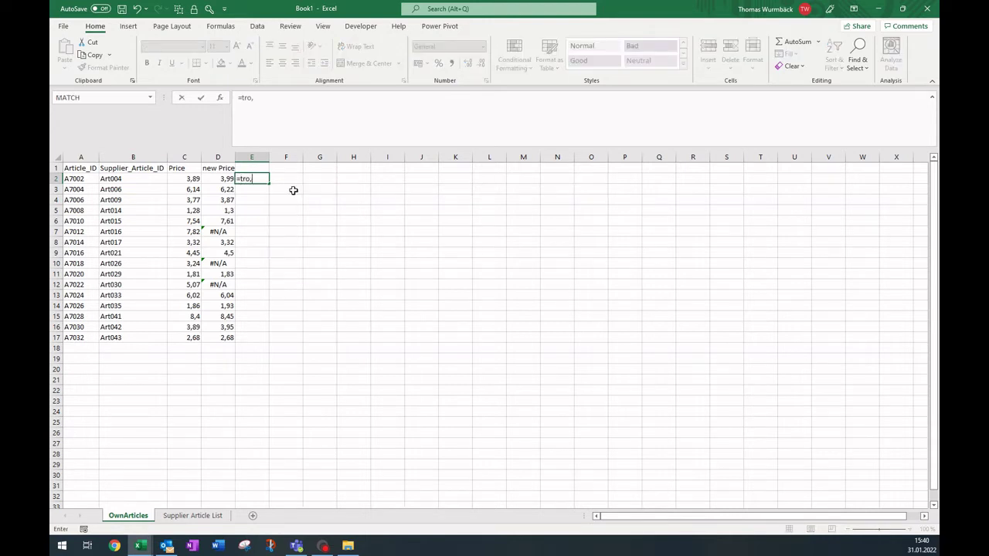
type("m")
double_click(292, 189)
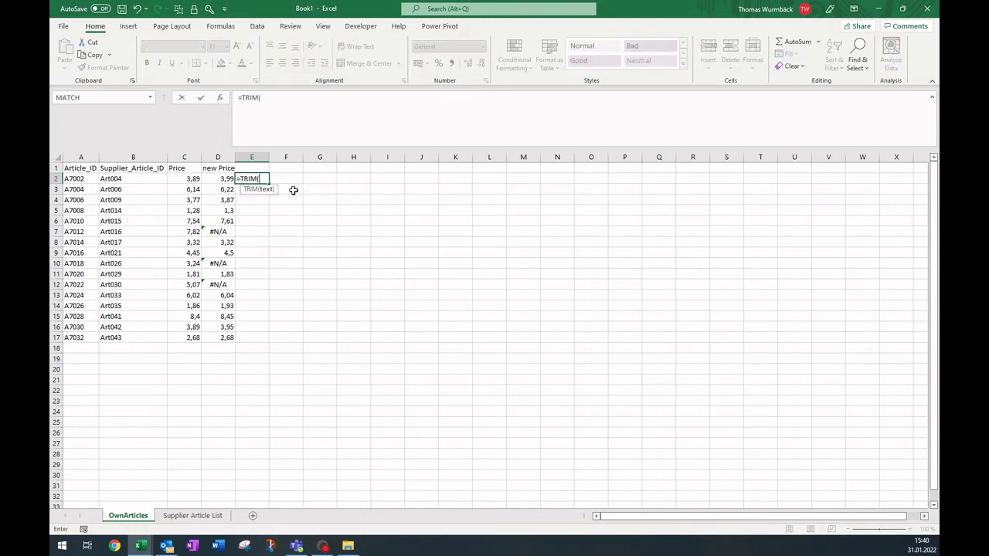
left_click(147, 178)
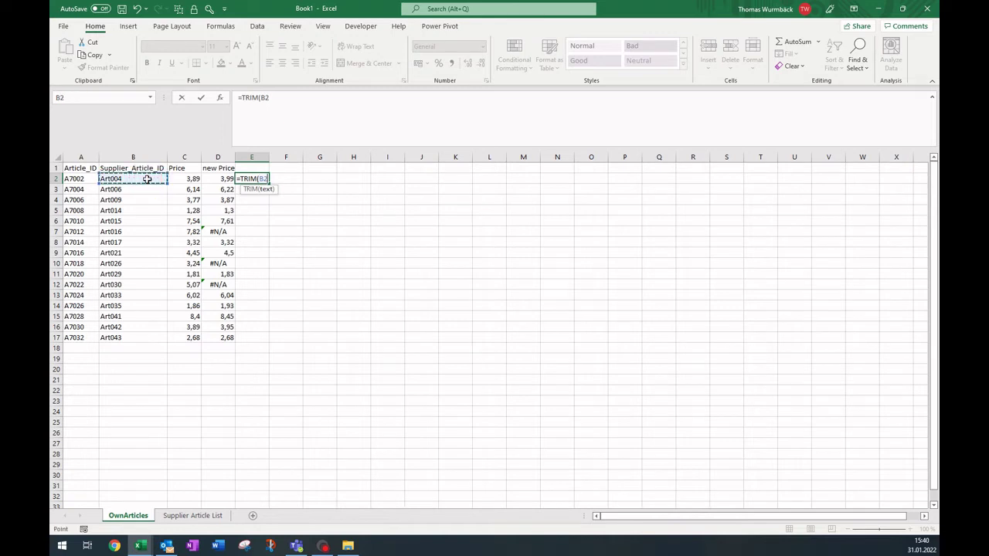
key("Return")
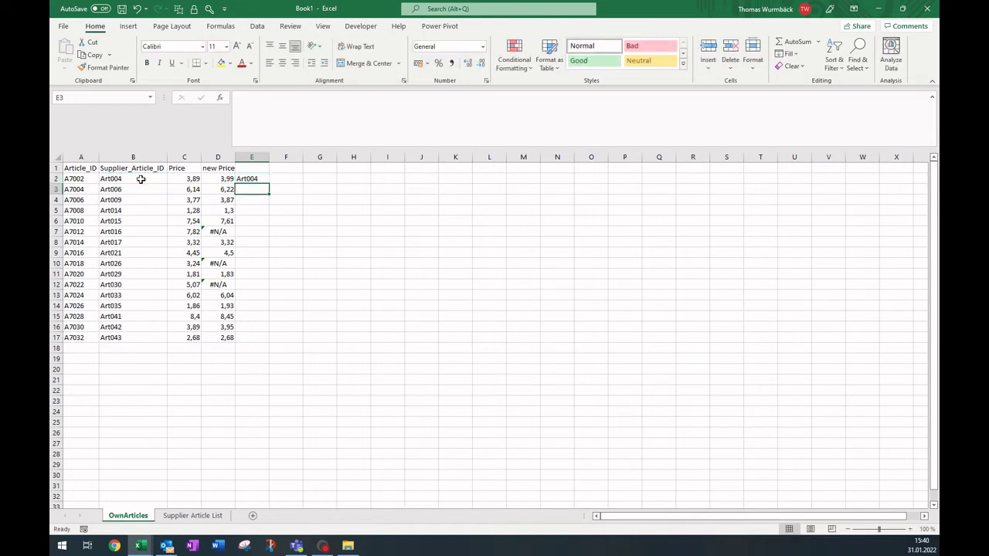
left_click(263, 180)
double_click(268, 185)
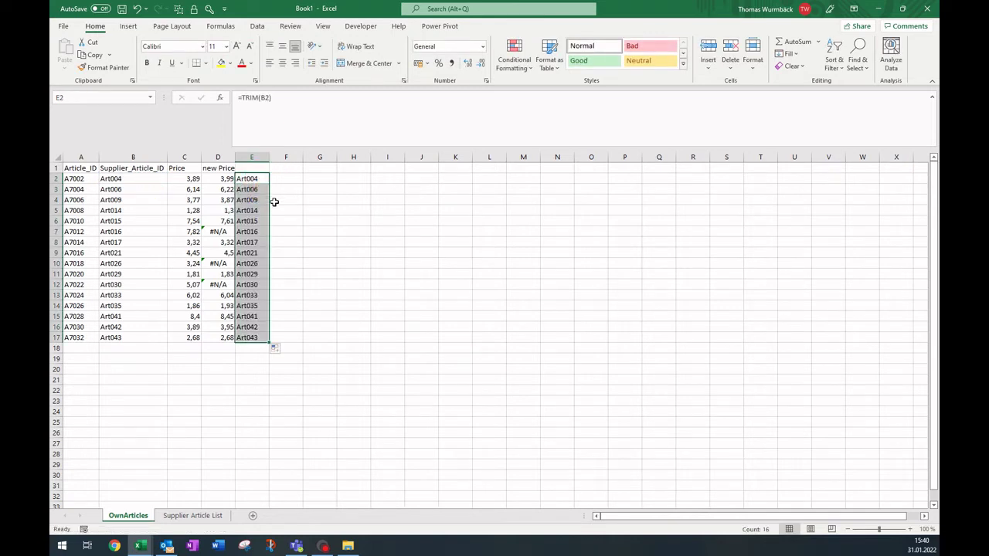
Step: Paste the trimmed IDs as values over the supplier IDs in column B, then clear helper column E
key("ctrl+c")
right_click(146, 179)
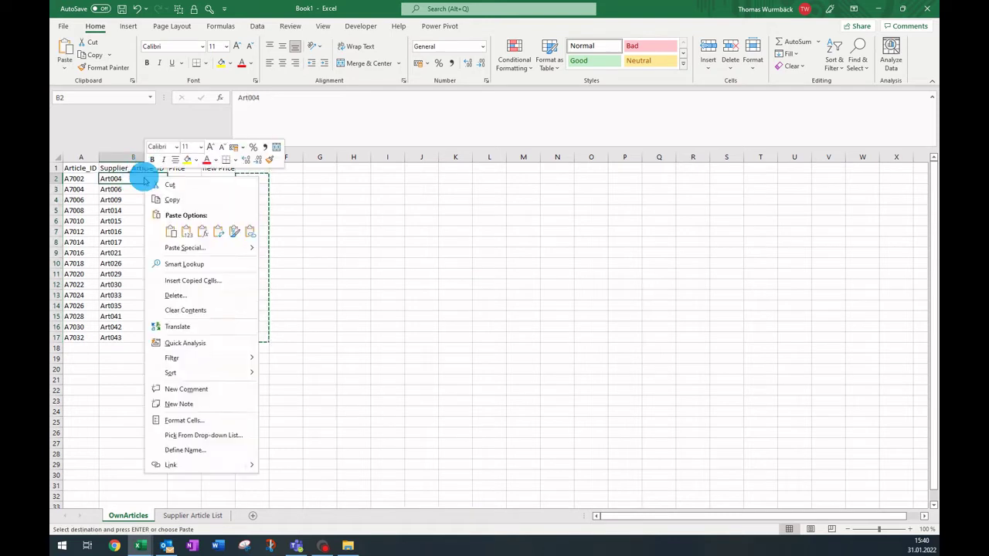
left_click(186, 231)
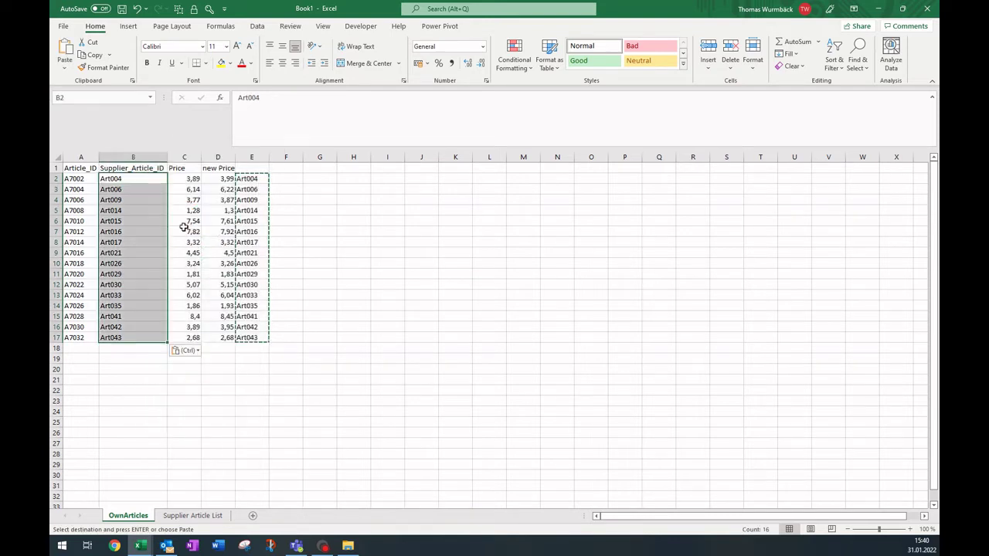
left_click(252, 158)
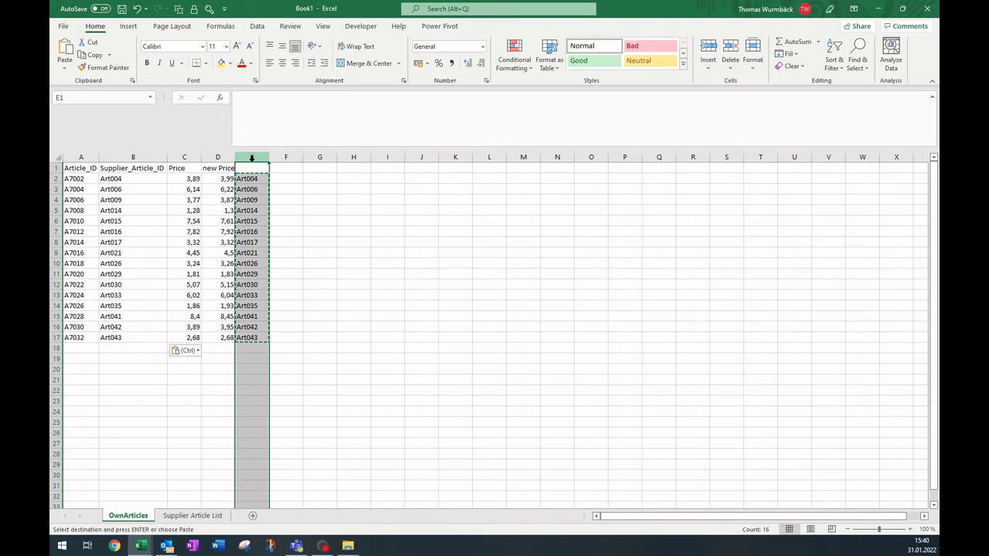
key("Delete")
left_click(244, 177)
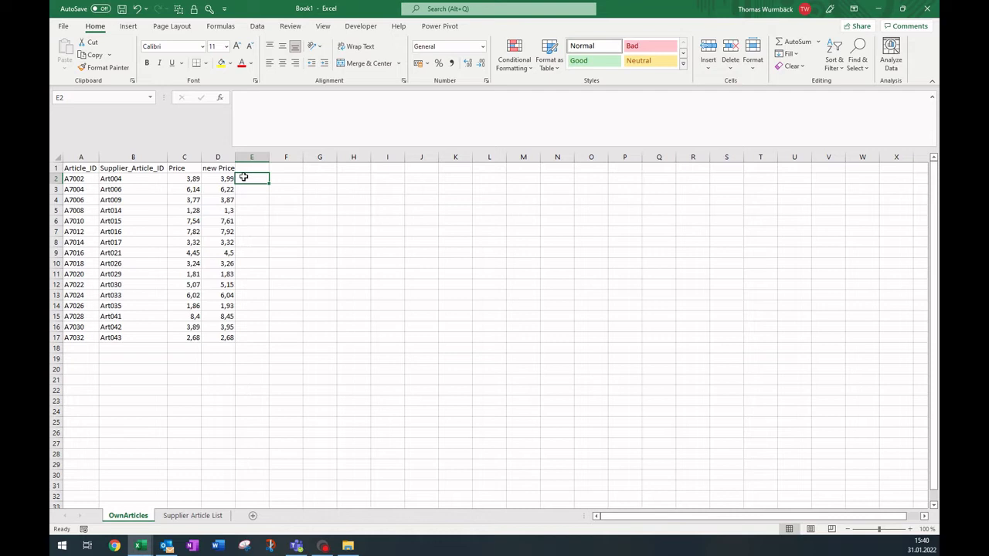
type("=val")
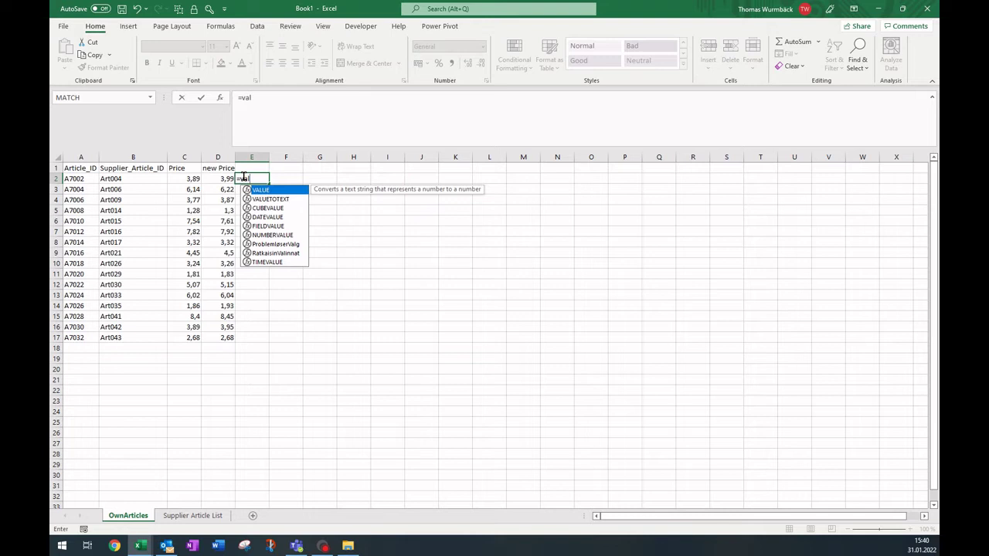
key("Escape")
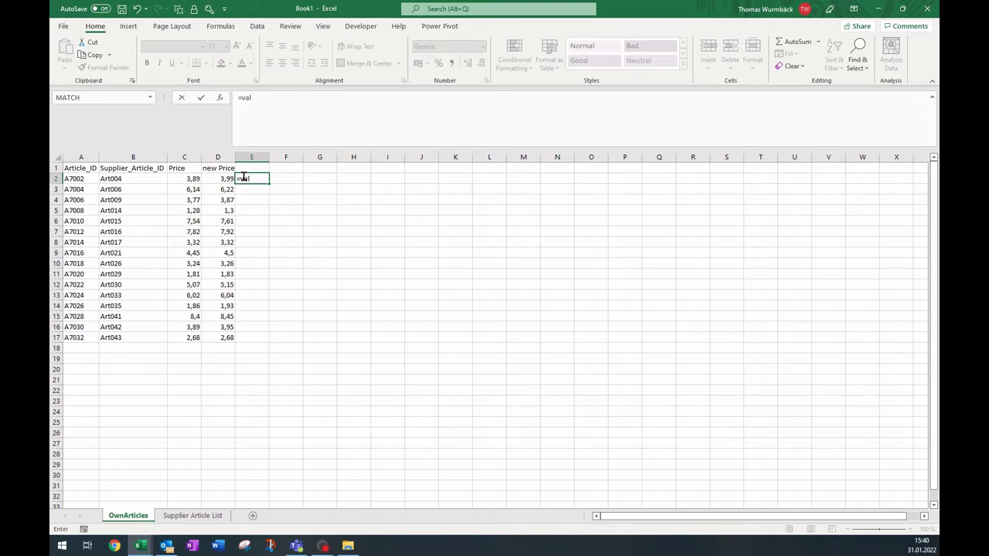
key("Escape")
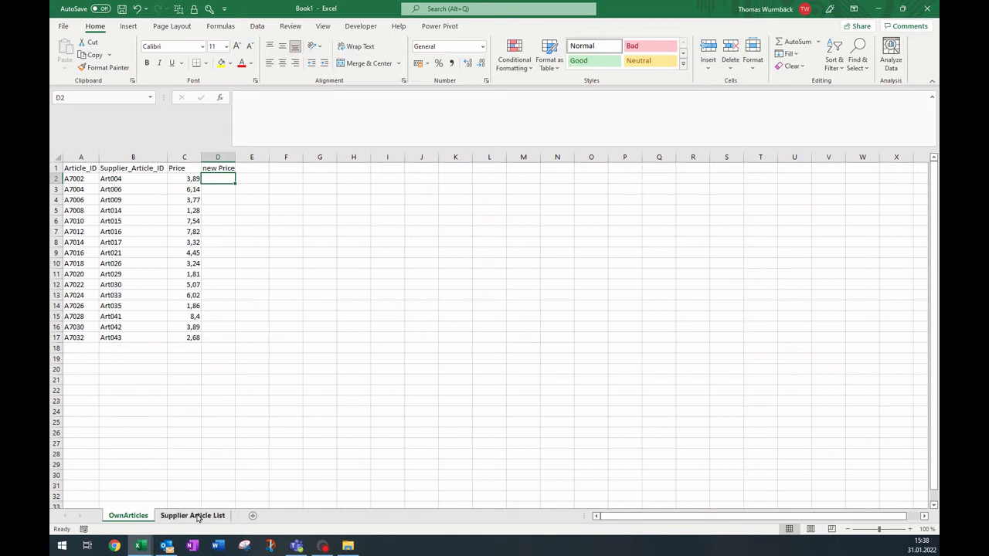
Step: Drag column B (Article_ID) to the left of column A on the Supplier Article List sheet
left_click(196, 516)
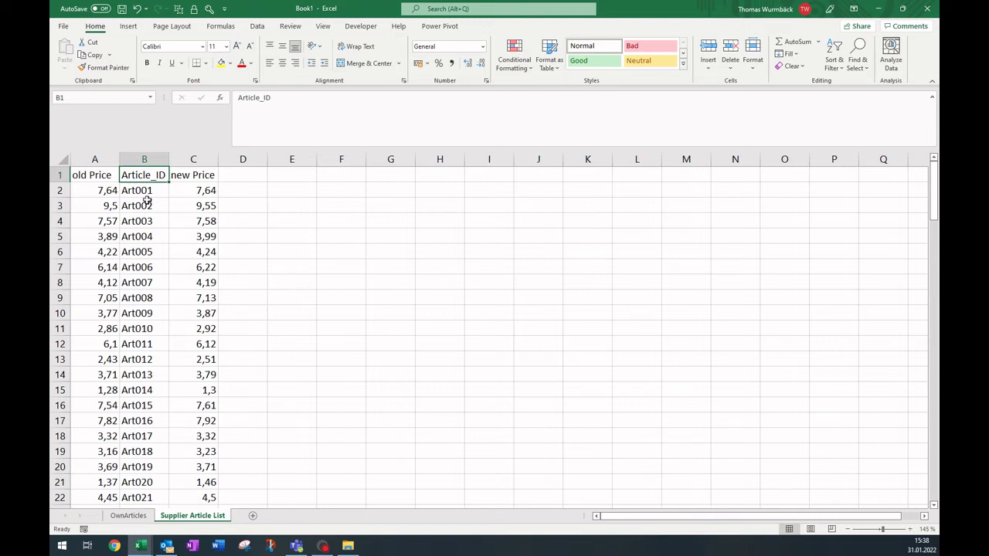
left_click(150, 159)
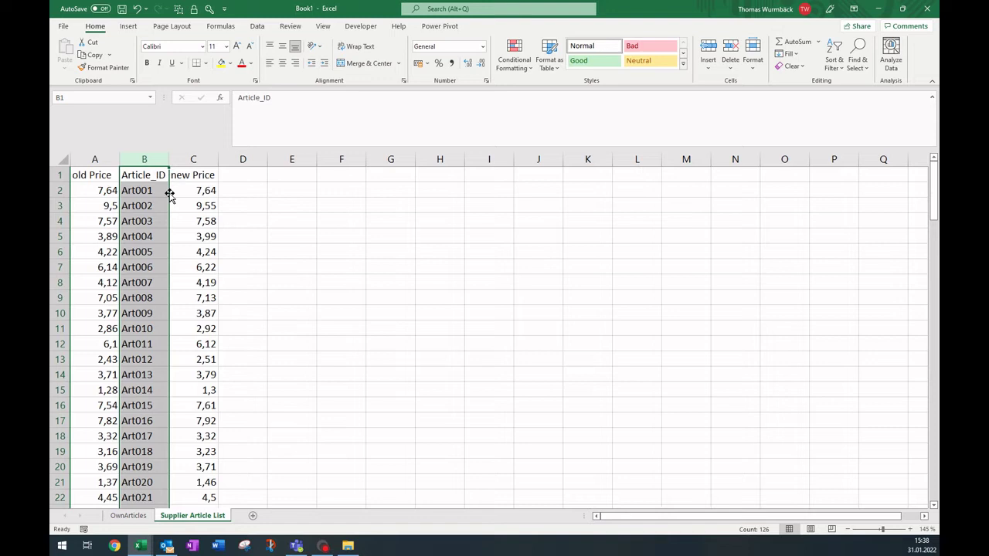
left_click_drag(169, 193, 75, 201)
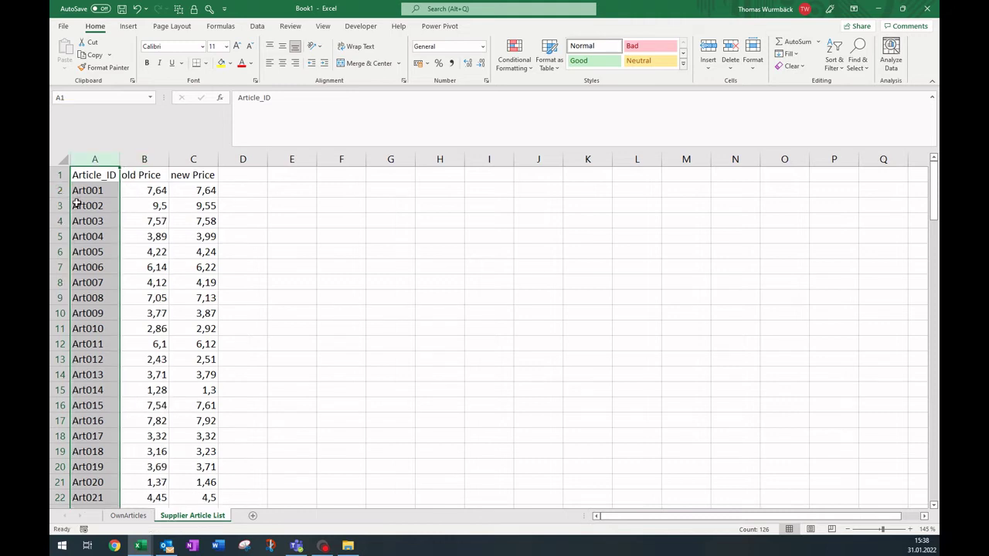
Step: Enter a VLOOKUP in D2 against 'Supplier Article List'!$A$2:$C$126, returning column 3
left_click(130, 515)
type("=vlook")
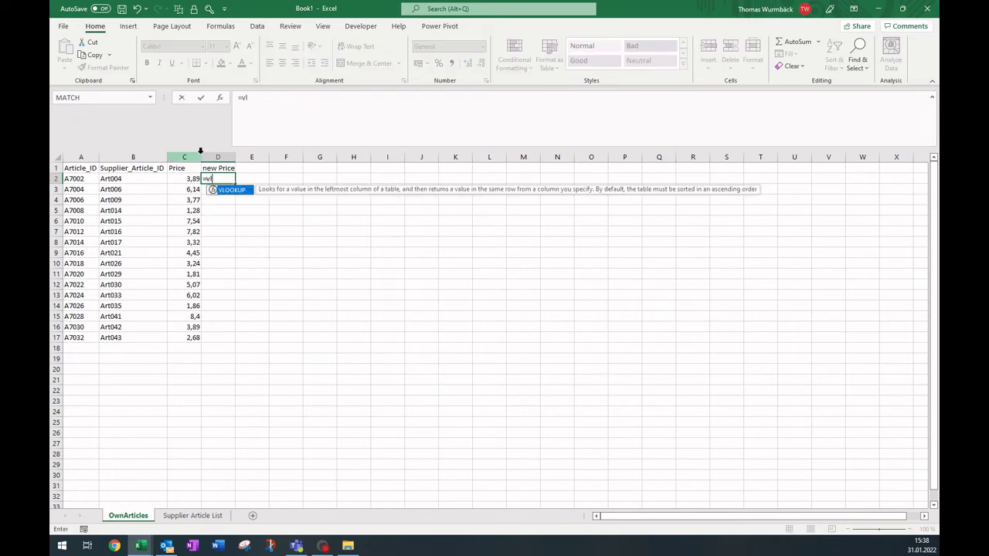
key("Tab")
key("Left")
key("Left")
type(";")
key("ctrl+Page_Down")
key("ctrl+shift+Right")
key("ctrl+shift+Down")
key("F4")
type(";3")
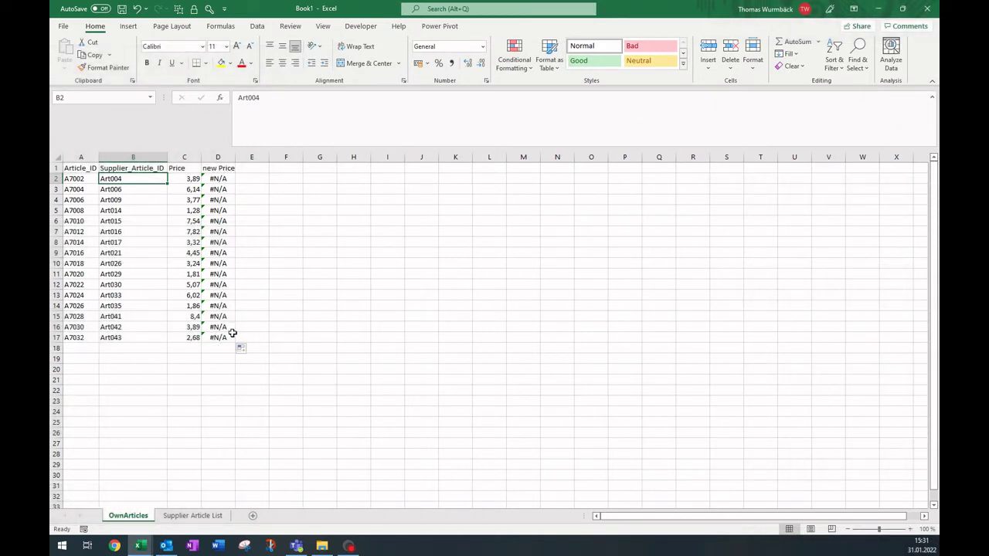
Step: Compare D2's VLOOKUP with the Supplier Article List columns, then open its Function Arguments
left_click(226, 179)
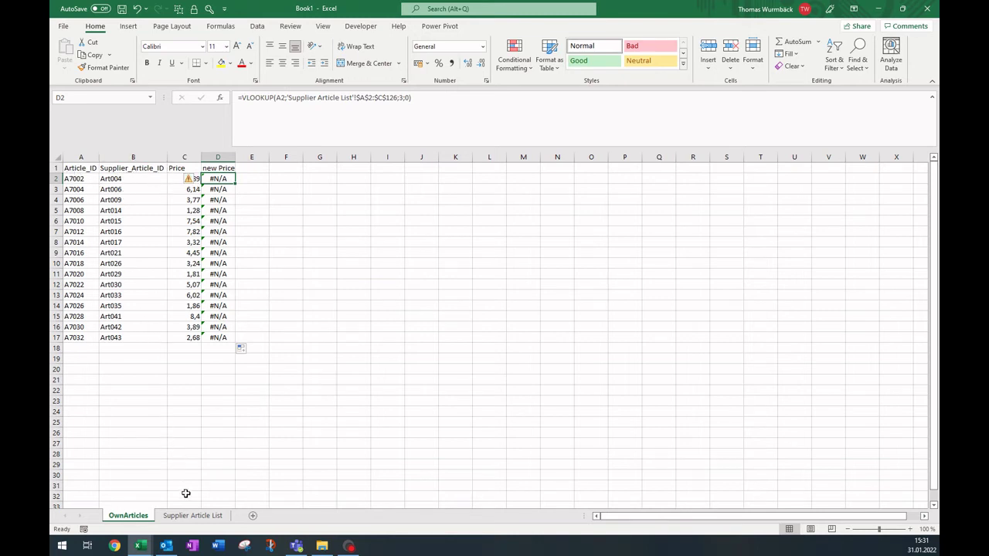
left_click(195, 515)
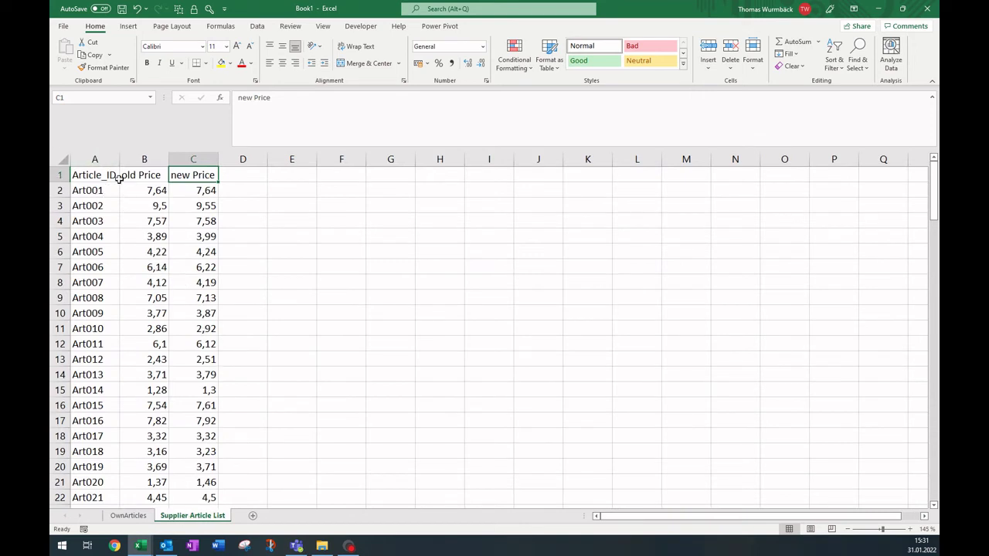
left_click(128, 516)
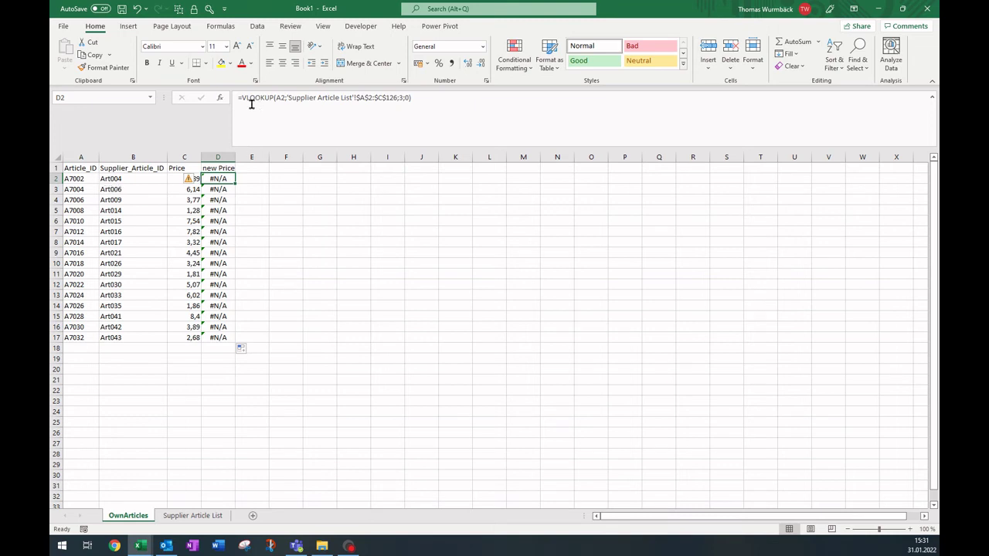
left_click(221, 99)
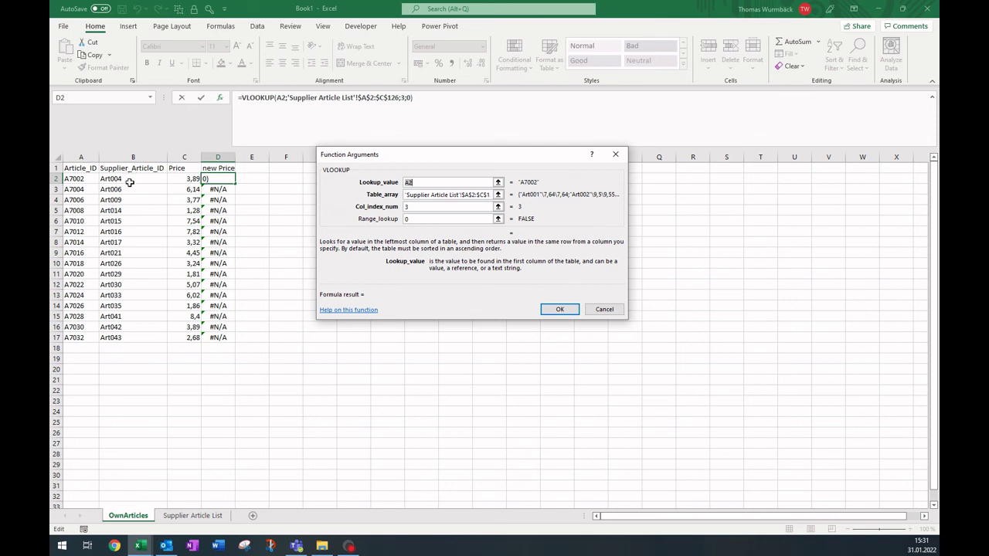
Step: Change D2's lookup value from A2 to B2 so it returns 3,99
left_click(129, 182)
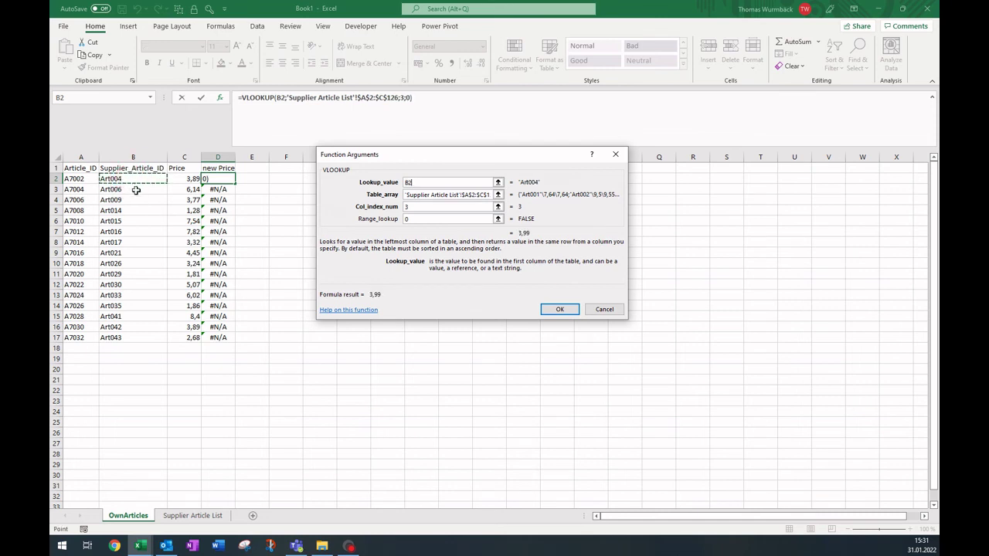
left_click(558, 311)
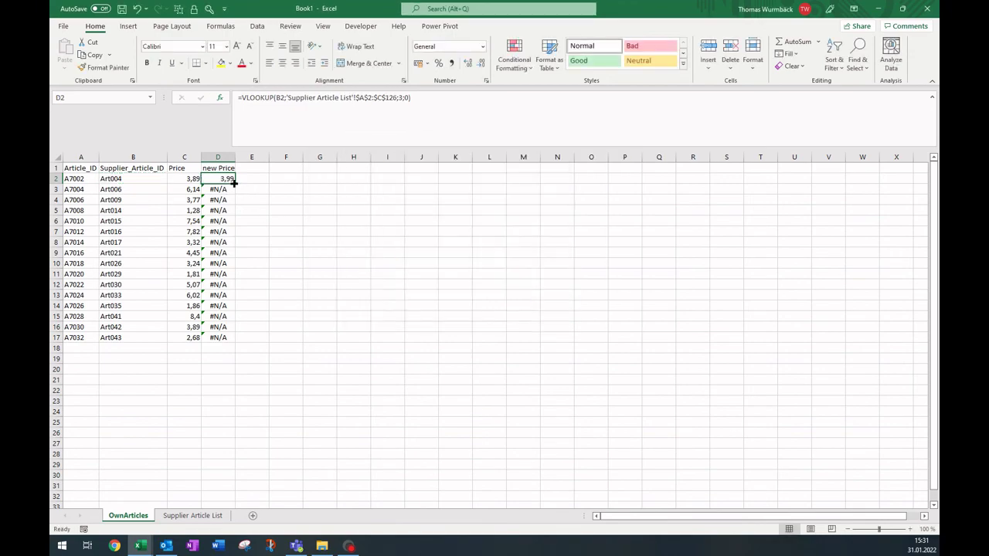